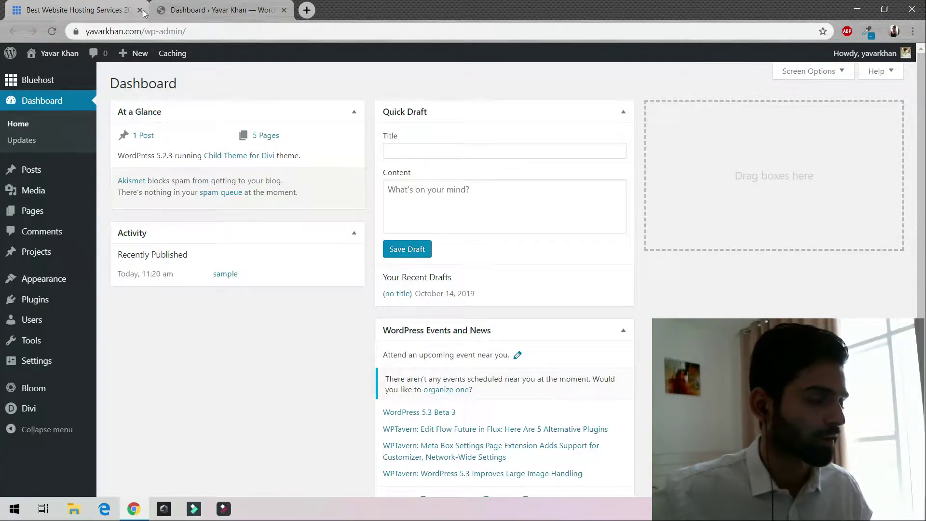
# Log in to the Bluehost hosting account and open its Advanced (cPanel) section.
pyautogui.click(89, 14)
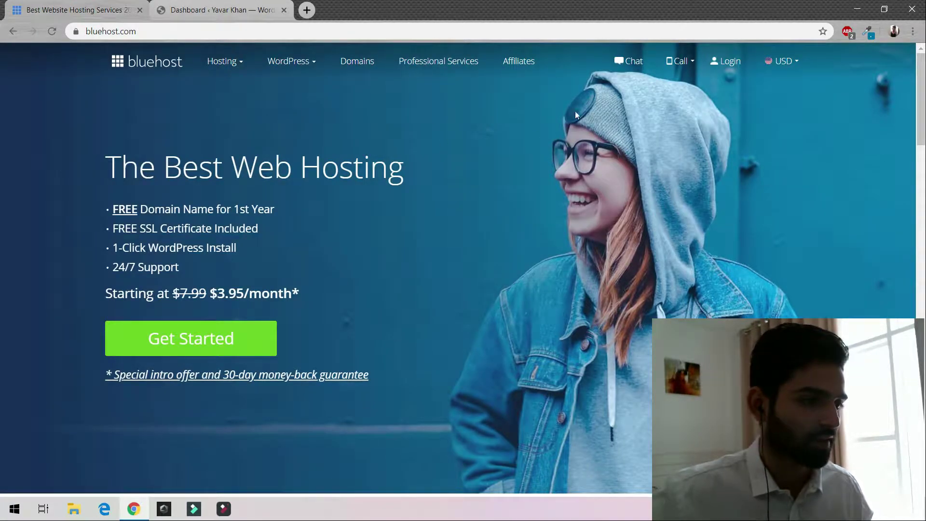
pyautogui.click(731, 63)
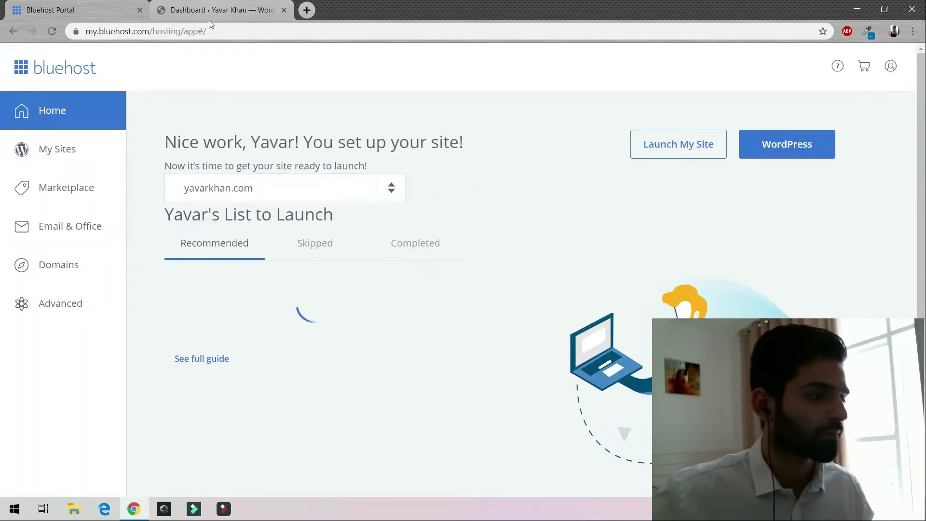
pyautogui.click(776, 149)
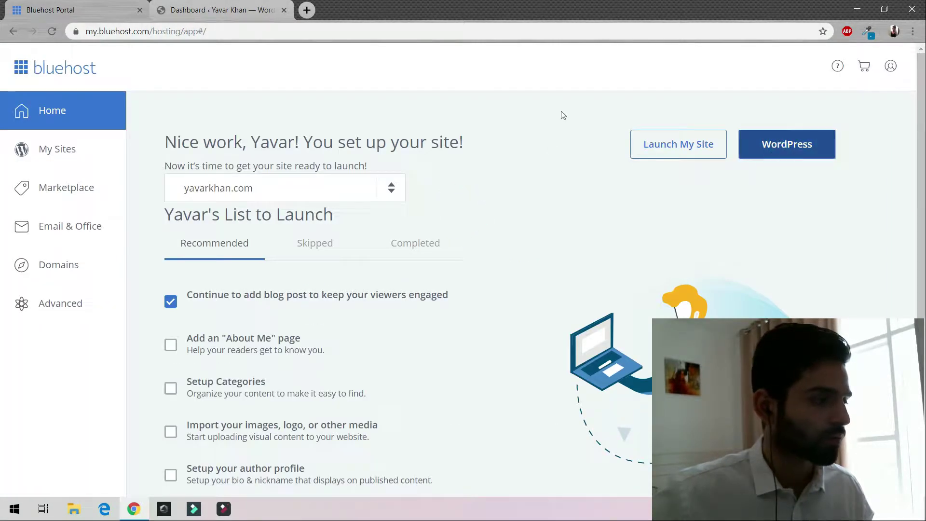
pyautogui.click(62, 307)
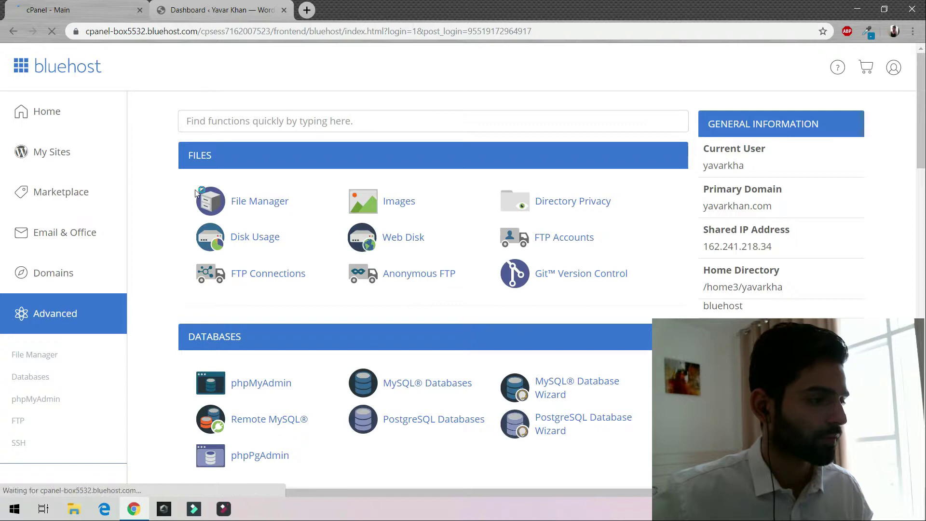
# Find SSL/TLS in cPanel and go to Manage SSL Sites.
pyautogui.click(217, 123)
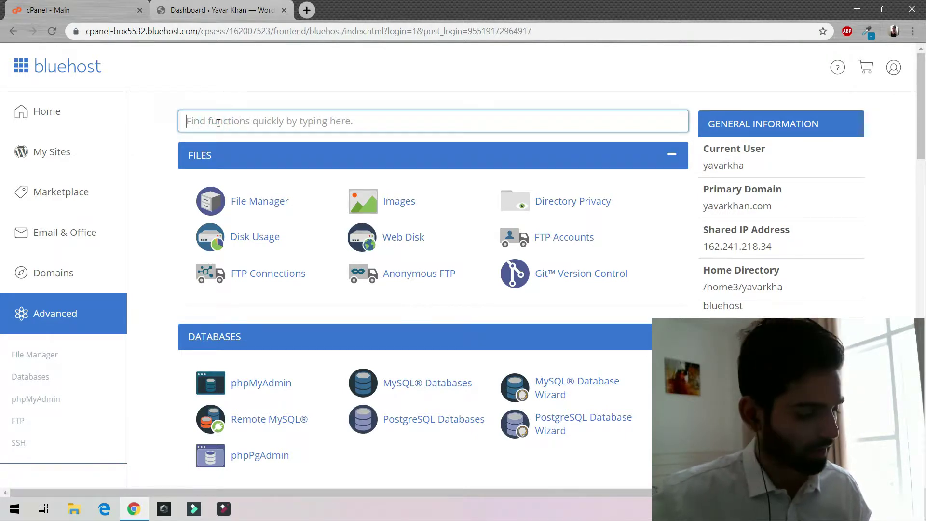
pyautogui.write('ssl')
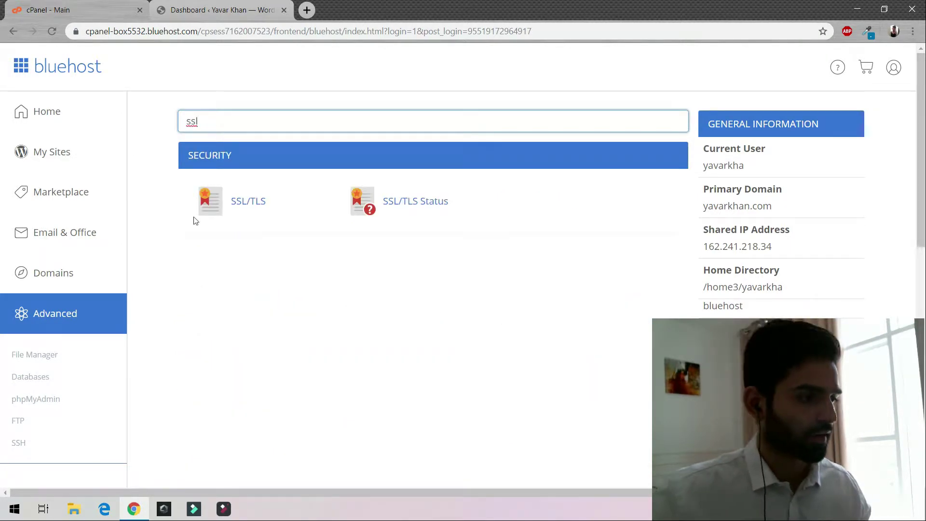
pyautogui.click(238, 202)
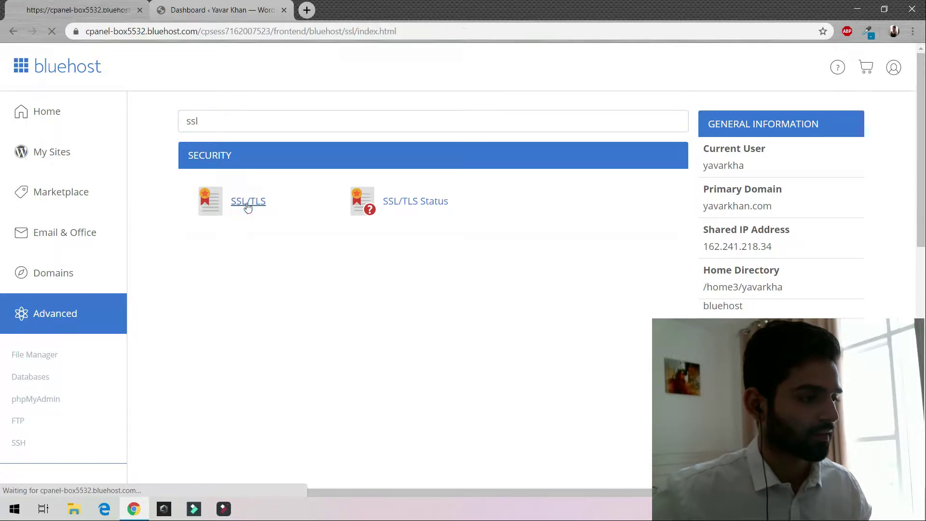
pyautogui.scroll(-2, 212, 218)
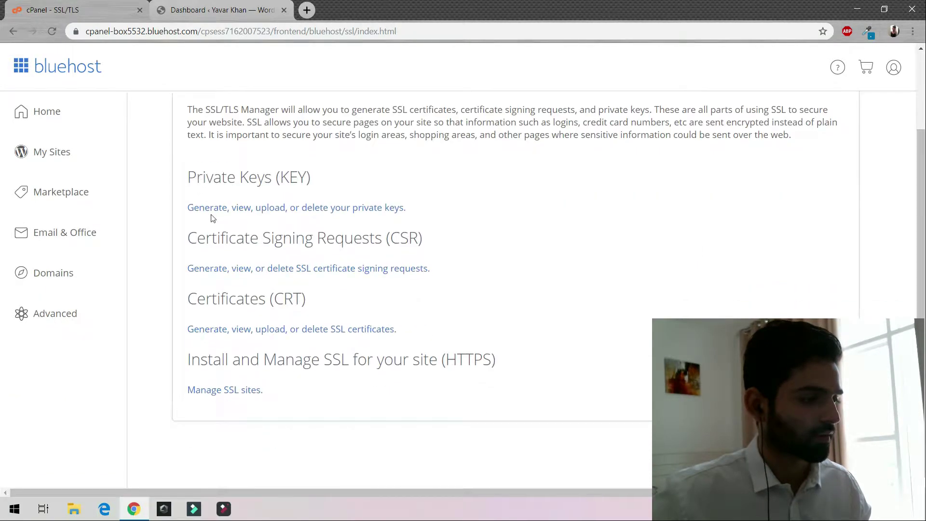
pyautogui.click(215, 392)
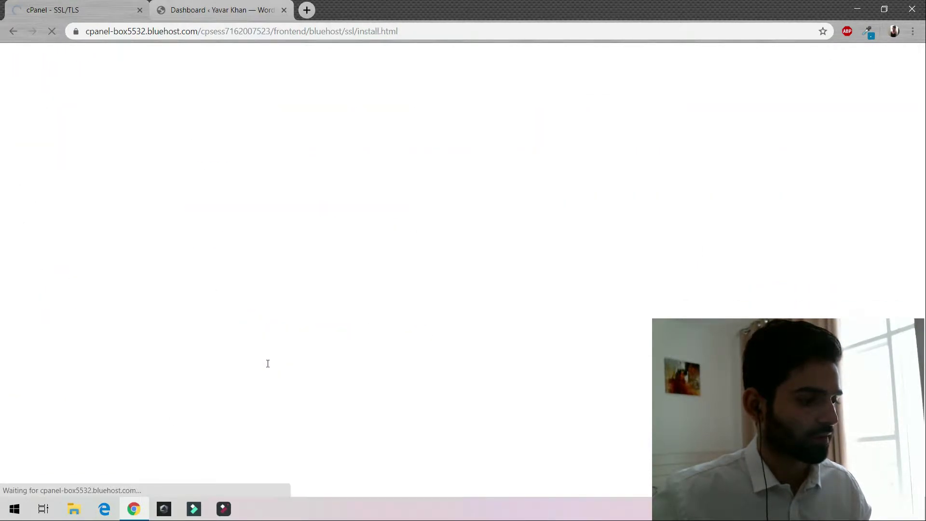
pyautogui.scroll(-3, 253, 355)
pyautogui.scroll(-2, 246, 326)
pyautogui.scroll(-4, 239, 275)
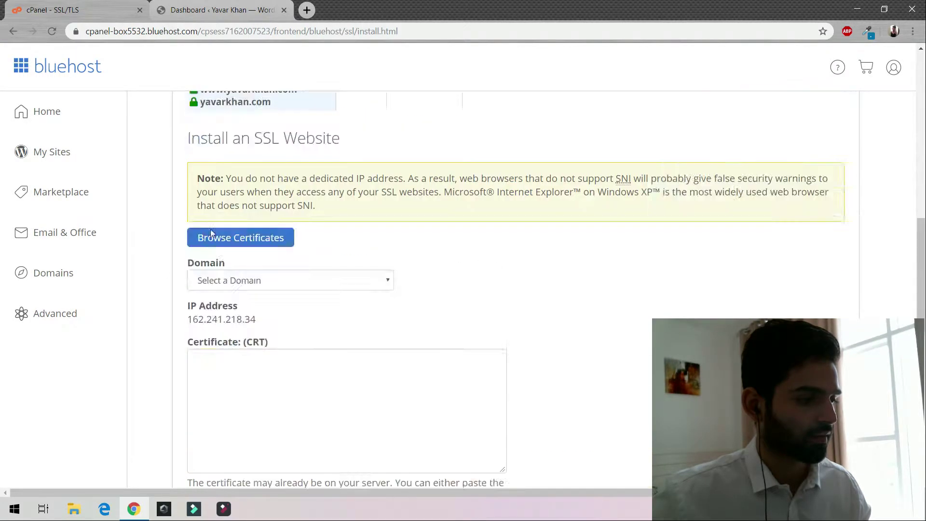
pyautogui.scroll(-2, 233, 210)
pyautogui.scroll(2, 232, 211)
# Install the autofilled SSL certificate for yavarkhan.com and acknowledge the success message.
pyautogui.click(251, 311)
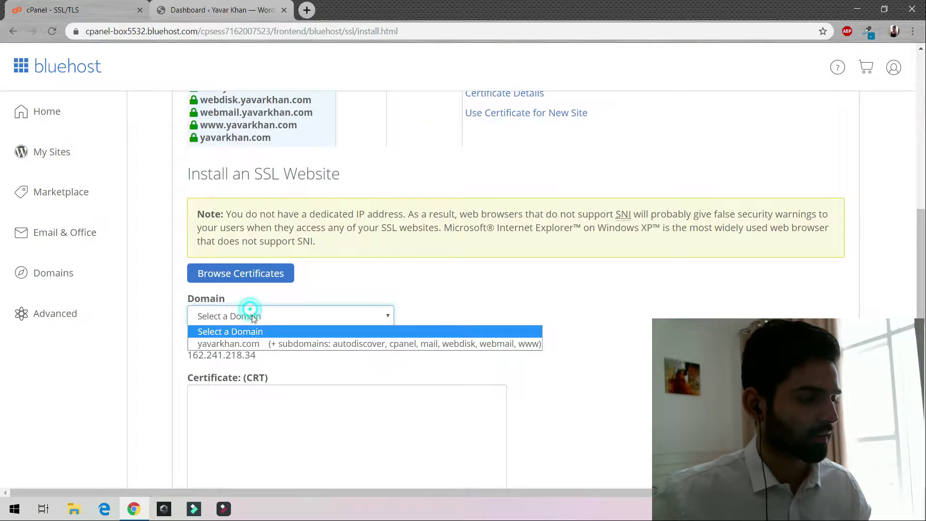
pyautogui.click(253, 343)
pyautogui.click(443, 318)
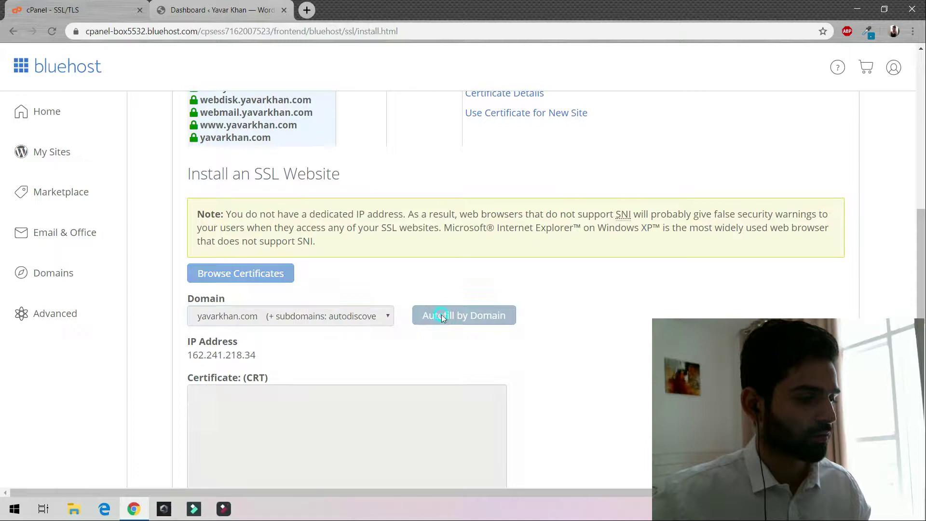
pyautogui.scroll(-6, 361, 322)
pyautogui.scroll(-3, 290, 326)
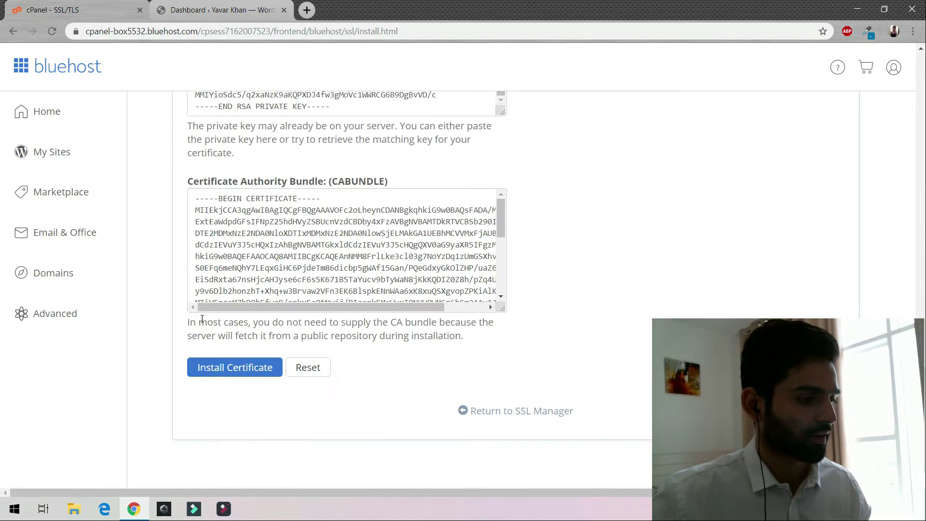
pyautogui.scroll(-1, 230, 331)
pyautogui.click(253, 356)
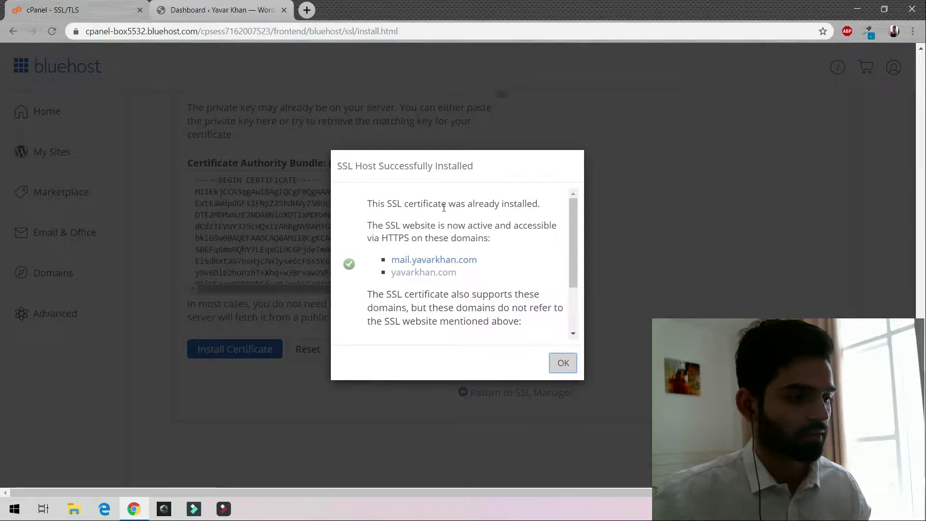
pyautogui.click(563, 363)
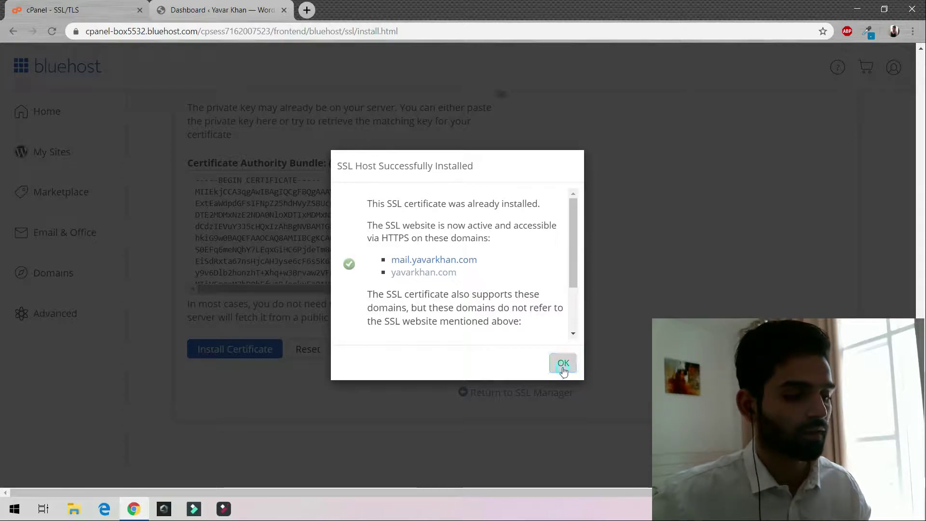
pyautogui.scroll(5, 414, 342)
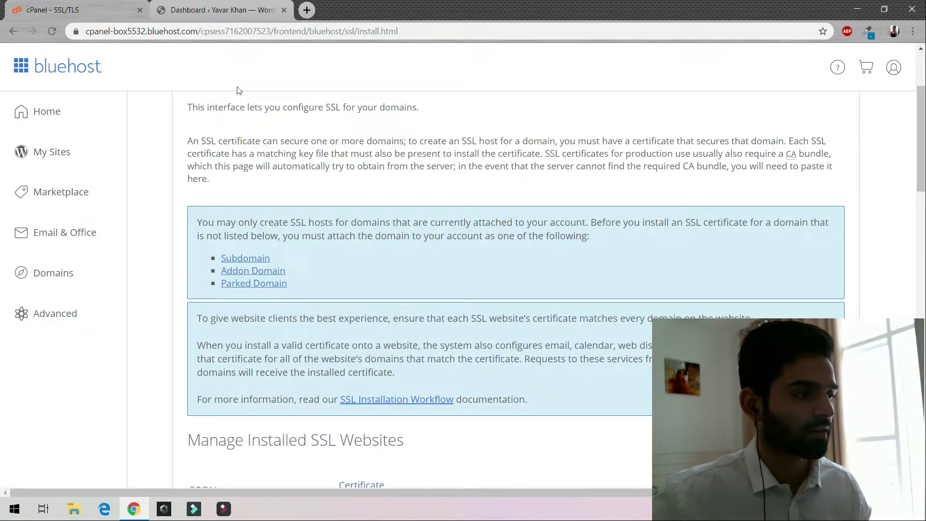
# Search new plugins for 'ssl' and install Really Simple SSL.
pyautogui.click(244, 12)
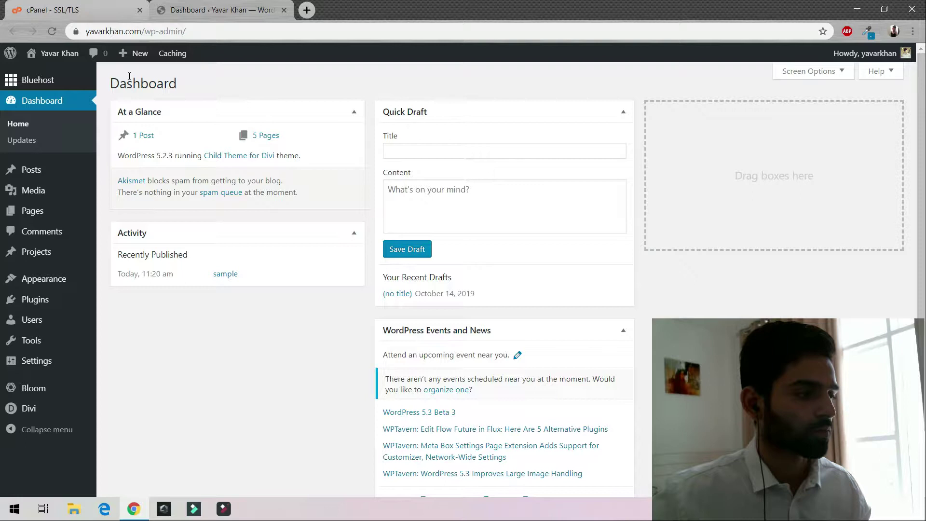
pyautogui.moveTo(34, 299)
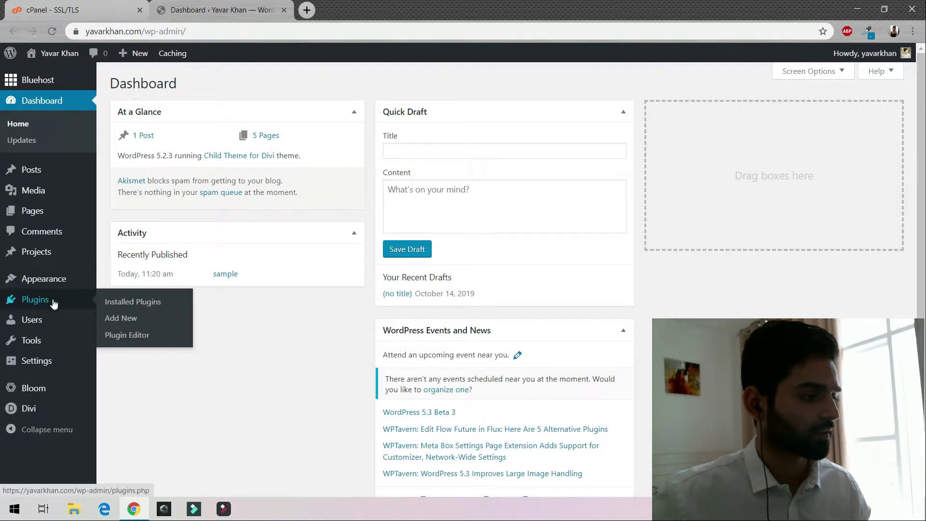
pyautogui.click(115, 322)
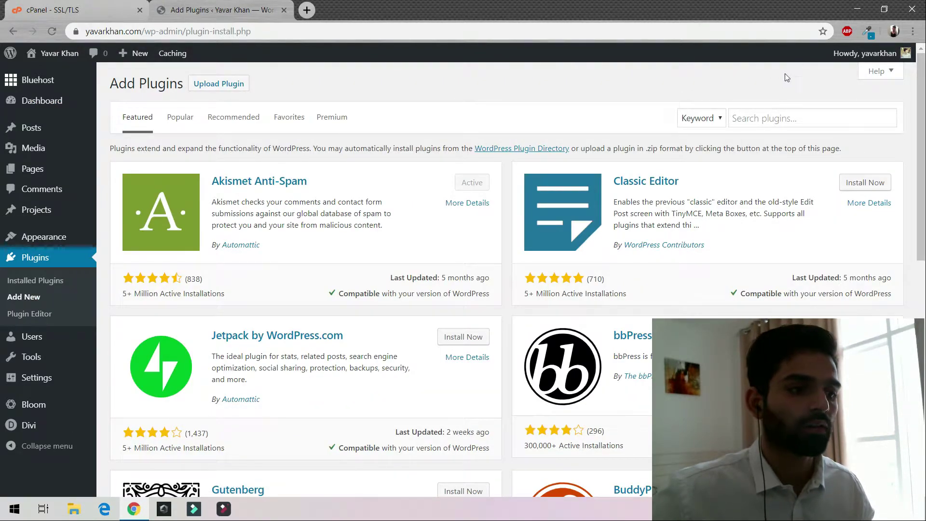
pyautogui.click(765, 118)
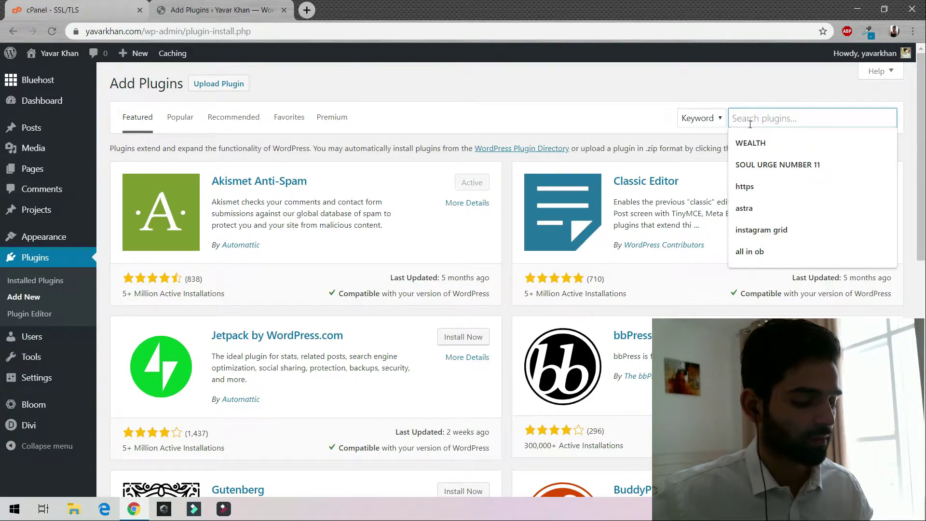
pyautogui.write('ssl')
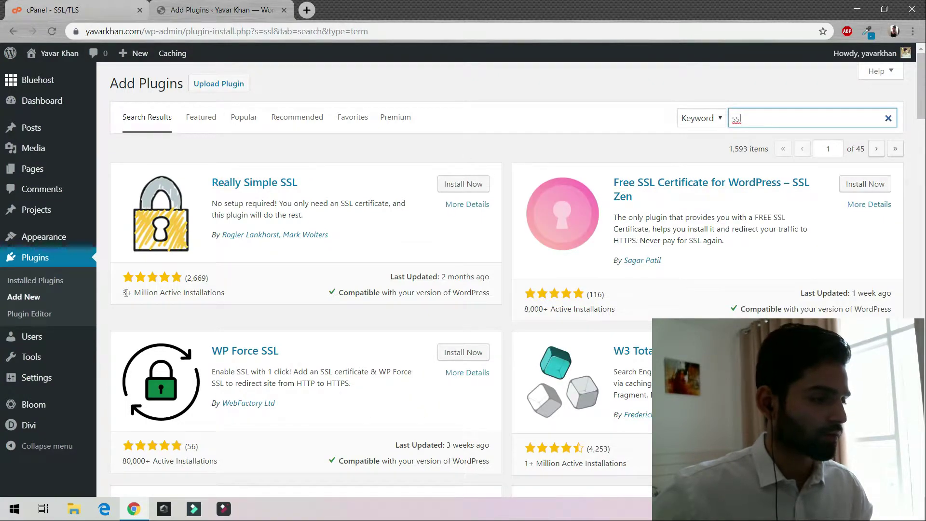
pyautogui.moveTo(125, 293); pyautogui.dragTo(232, 297)
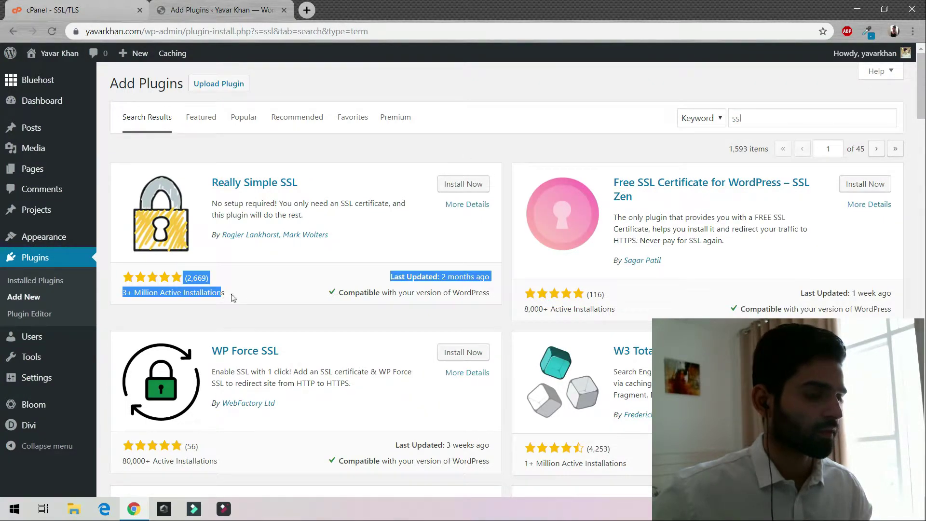
pyautogui.click(469, 186)
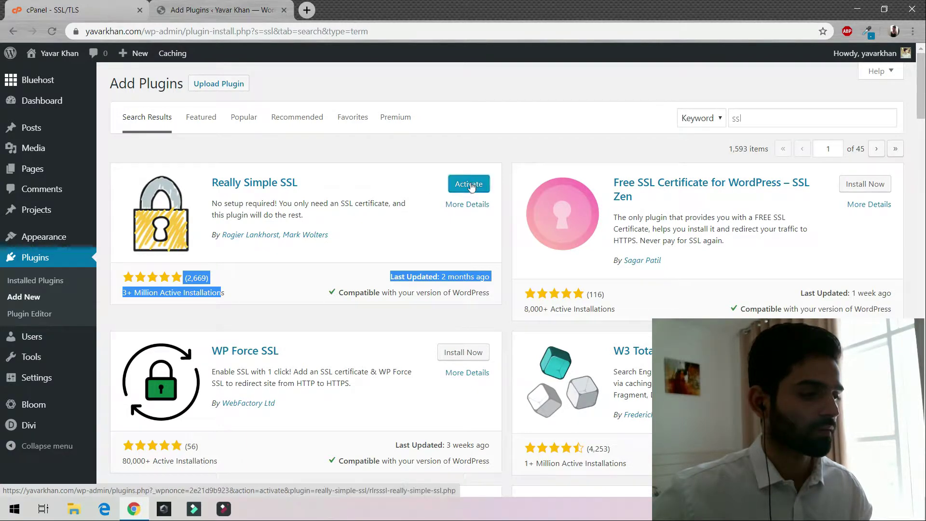
# Activate Really Simple SSL and migrate the whole site to SSL.
pyautogui.click(469, 185)
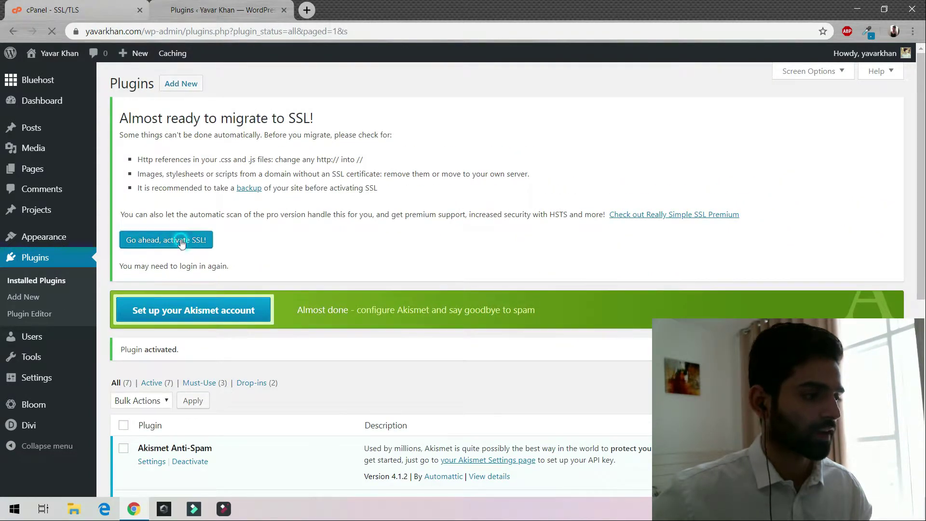
pyautogui.click(181, 242)
pyautogui.scroll(-2, 226, 236)
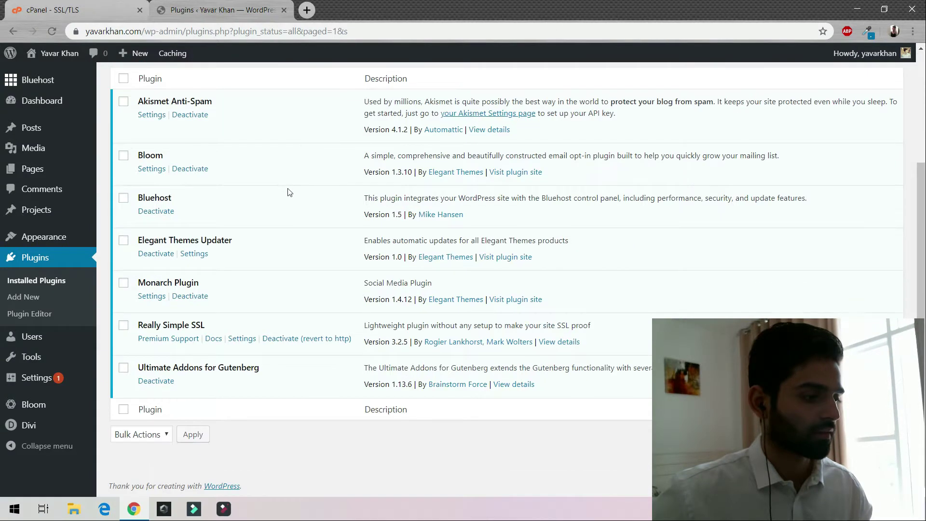
pyautogui.click(242, 338)
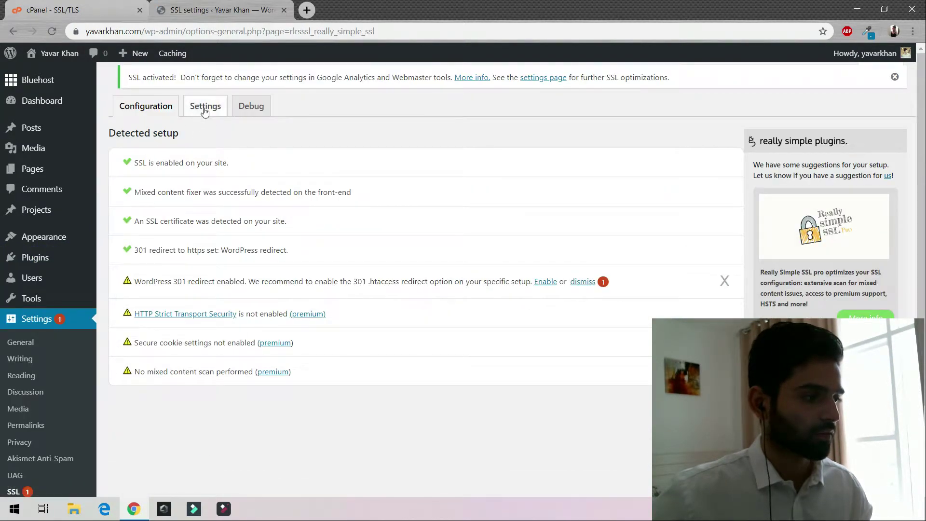
# Enable the 301 .htaccess redirect in Really Simple SSL settings and save.
pyautogui.click(207, 109)
pyautogui.click(156, 112)
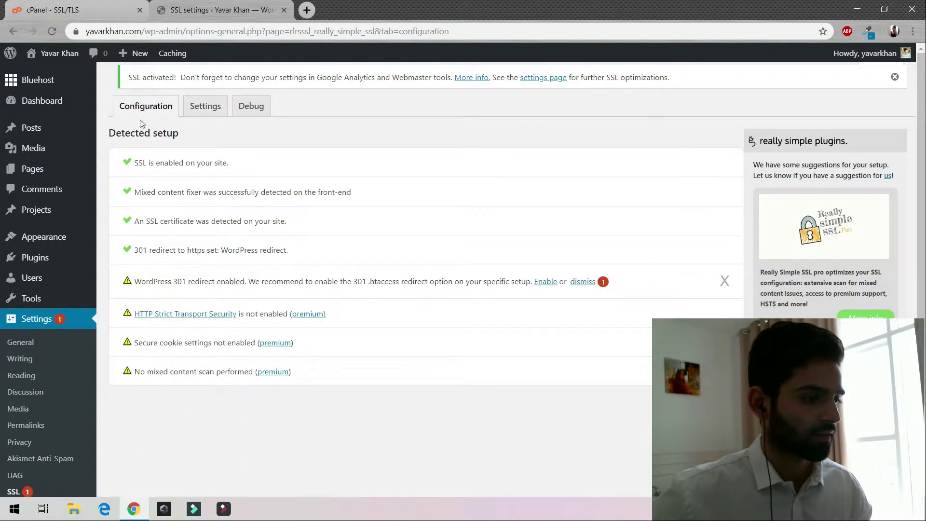
pyautogui.click(549, 285)
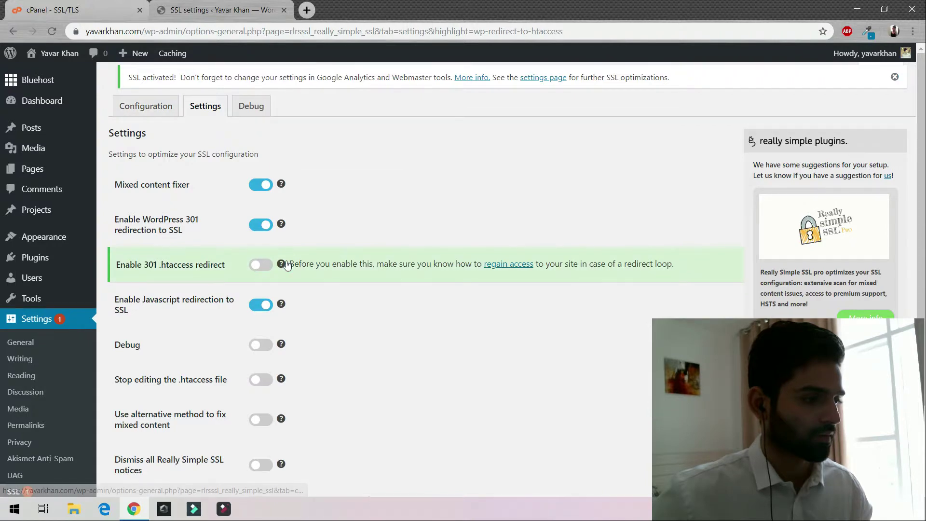
pyautogui.click(261, 264)
pyautogui.scroll(-2, 250, 326)
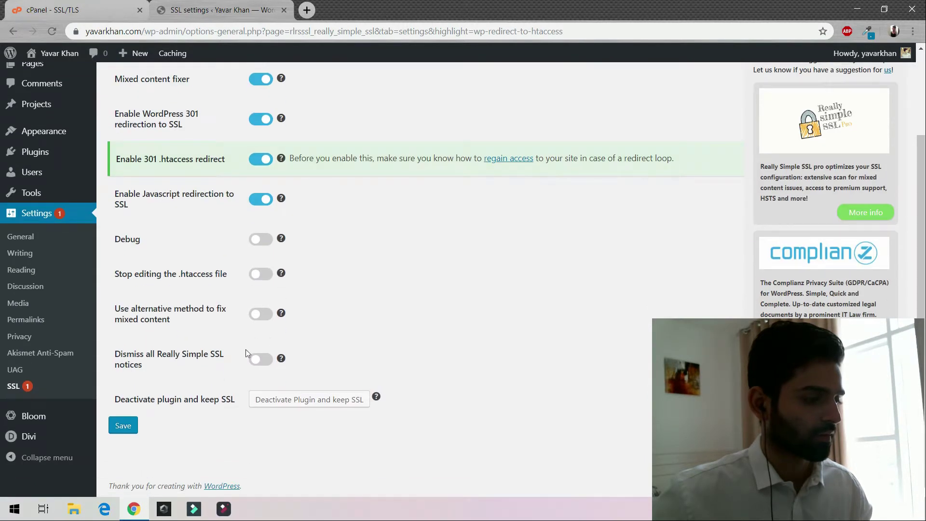
pyautogui.click(123, 426)
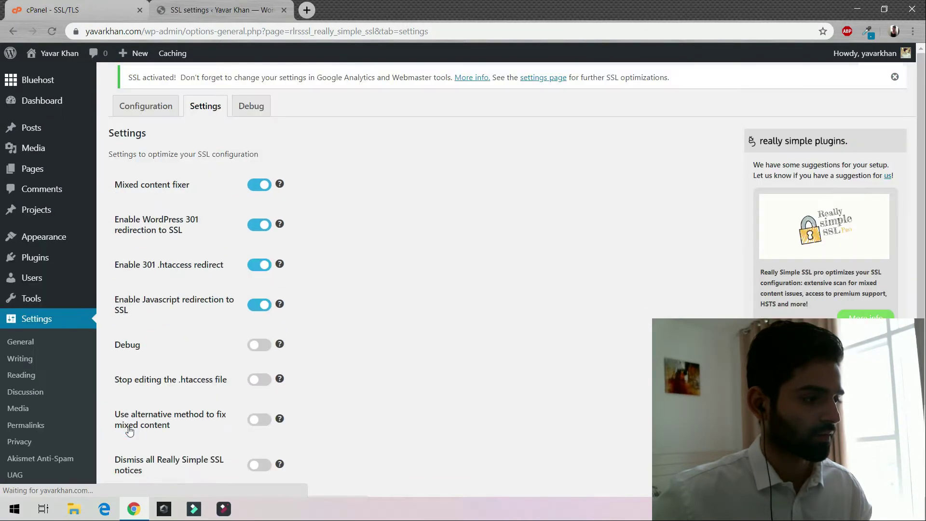
# Confirm both WordPress site addresses use https, and open the live site in a new tab.
pyautogui.click(158, 109)
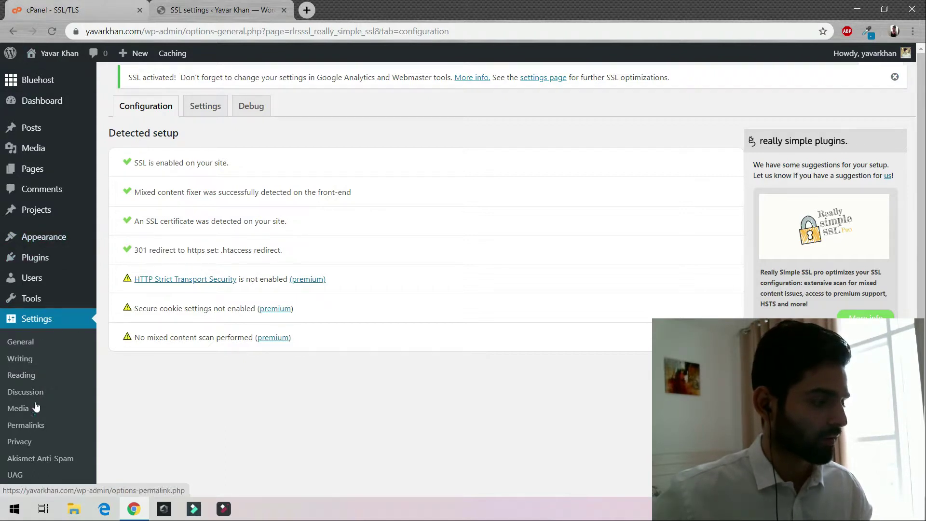
pyautogui.click(27, 427)
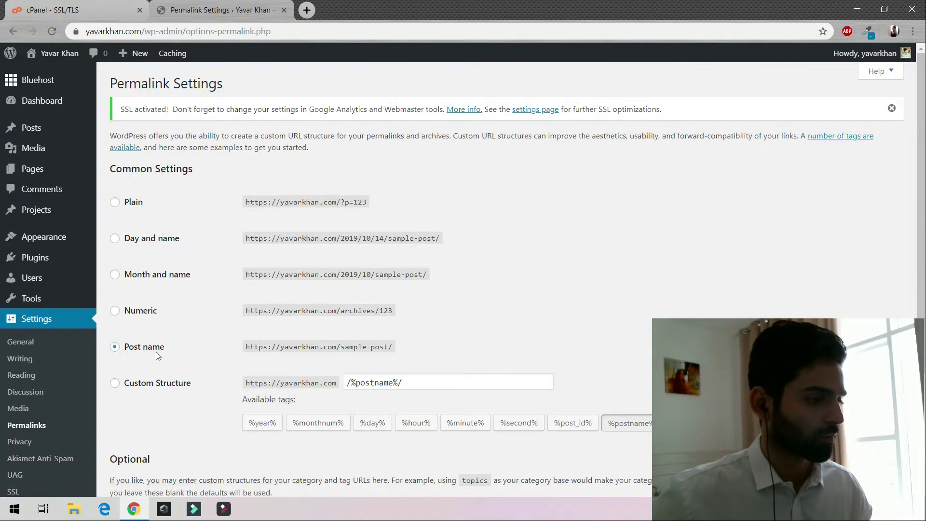
pyautogui.click(31, 345)
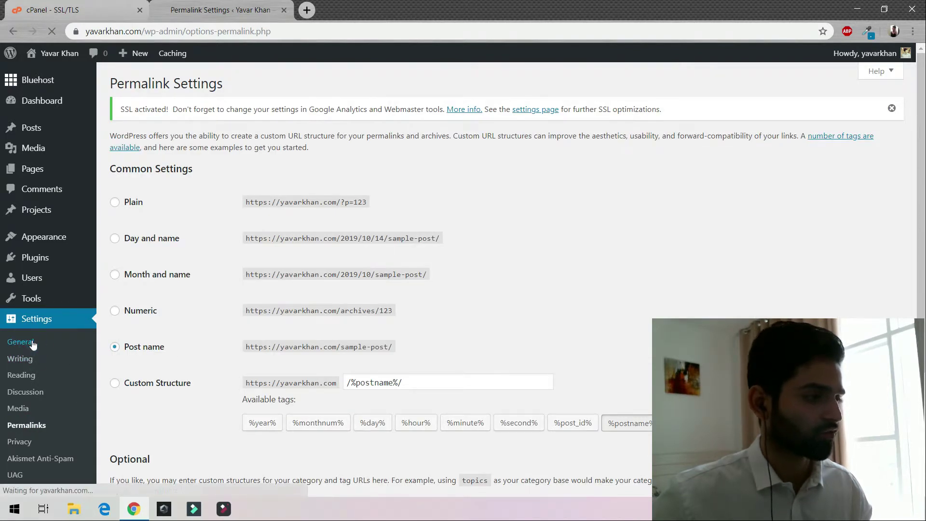
pyautogui.click(269, 234)
pyautogui.doubleClick(259, 234)
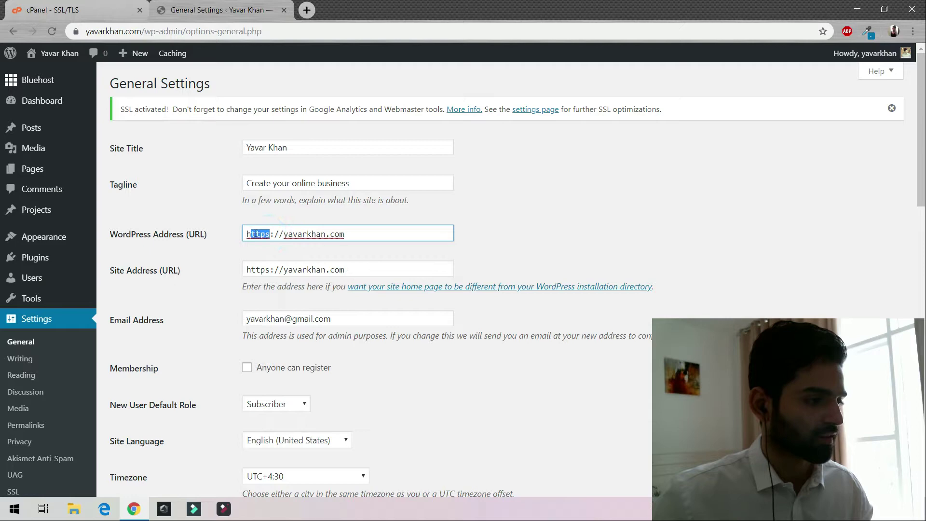
pyautogui.middleClick(67, 78)
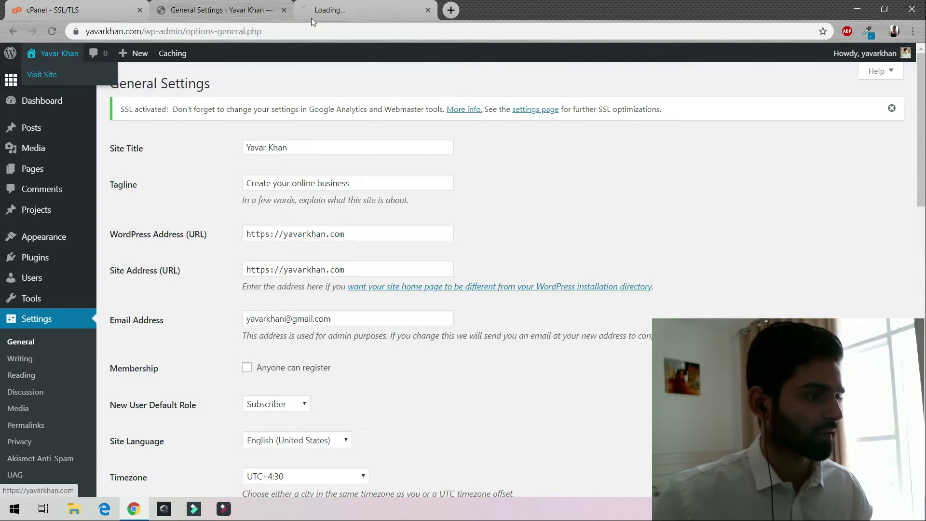
# Check the padlock on the yavarkhan.com tab for a secure, valid-certificate connection.
pyautogui.click(362, 10)
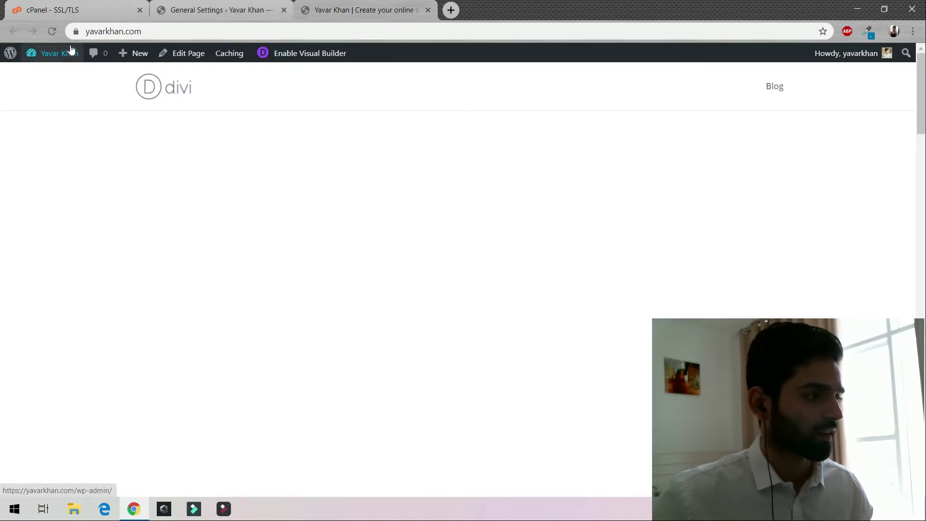
pyautogui.click(76, 31)
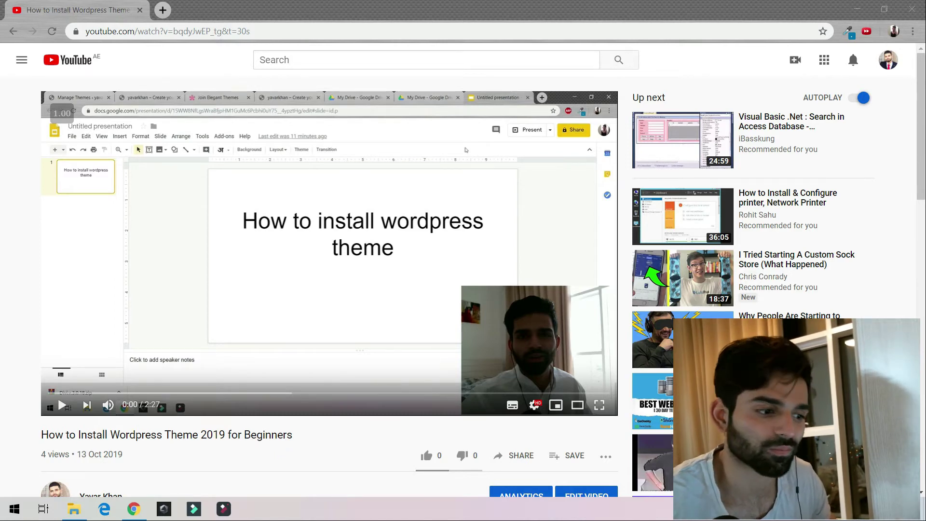
pyautogui.scroll(-3, 330, 290)
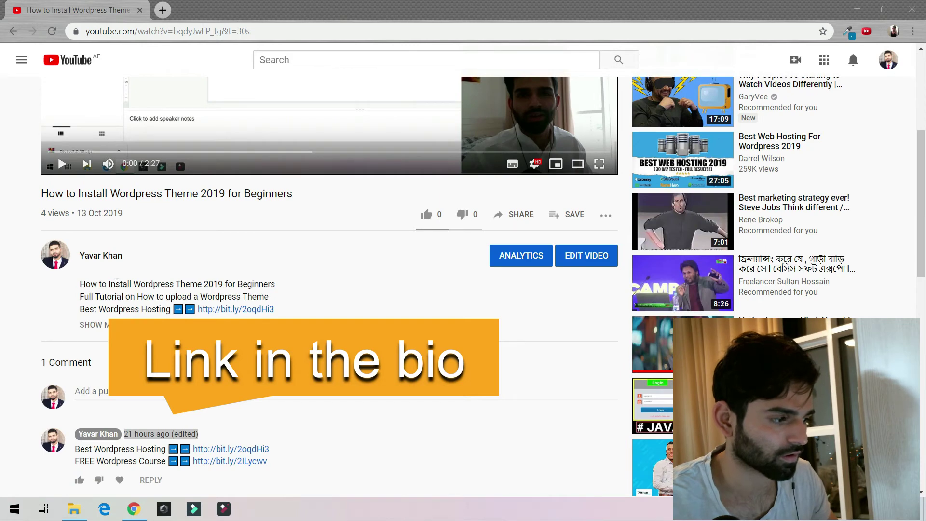
pyautogui.scroll(-2, 117, 283)
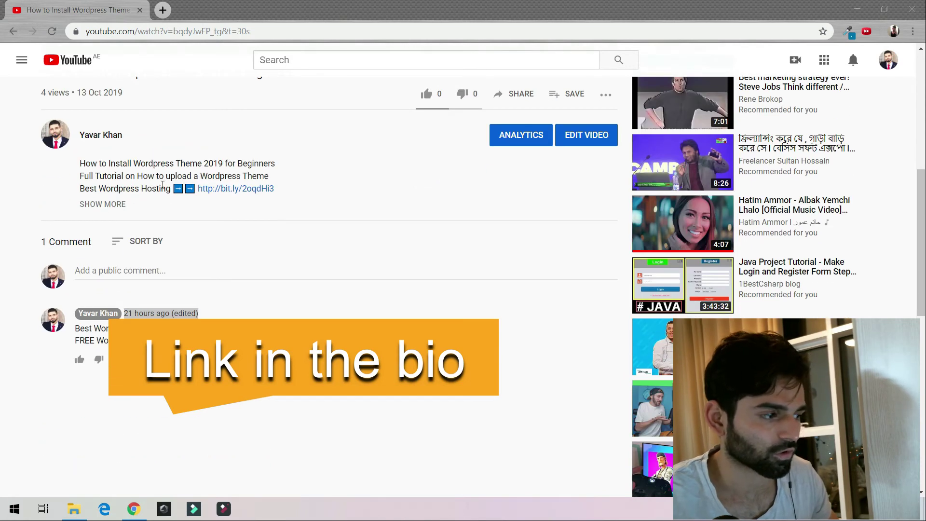